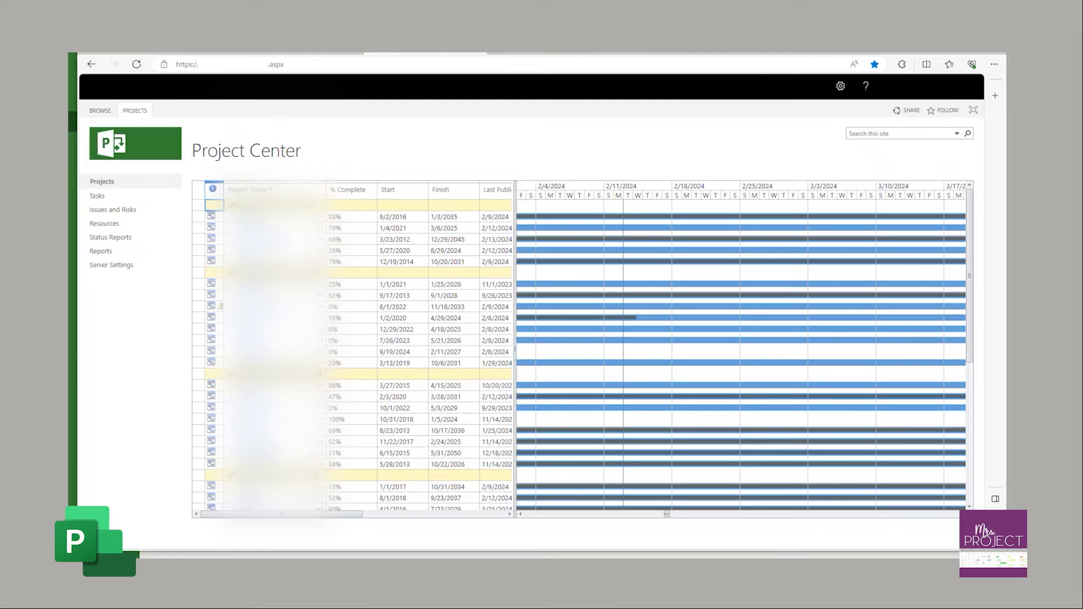
- Select the Project Center's full web address in the browser's address bar
{"action": "left_click", "coordinate": [314, 65]}
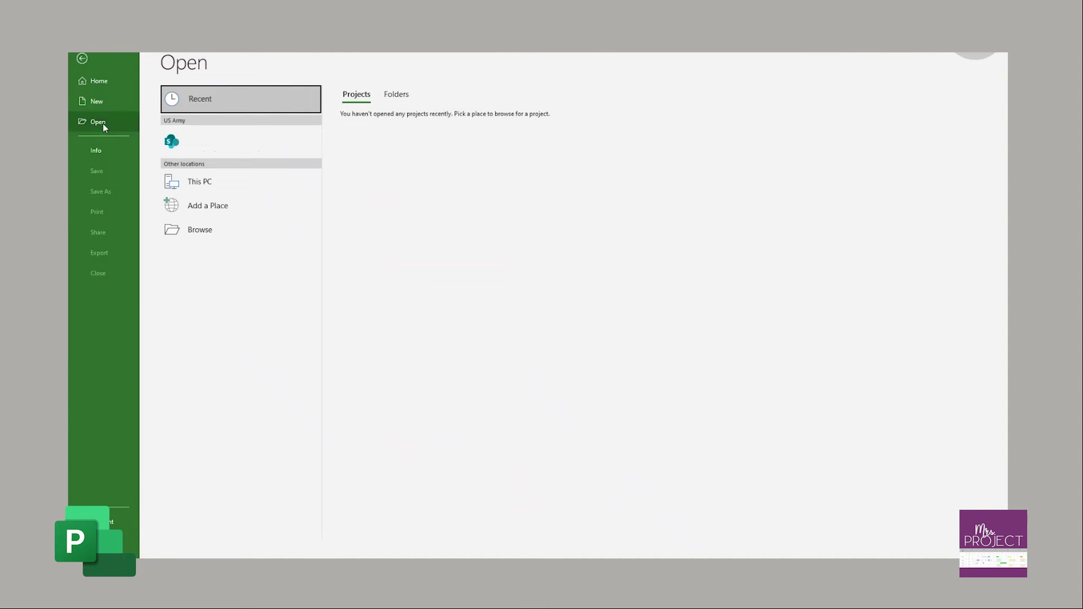
- Bring up the Project Web App Accounts dialog from the File > Info page's Manage Accounts
{"action": "left_click", "coordinate": [93, 154]}
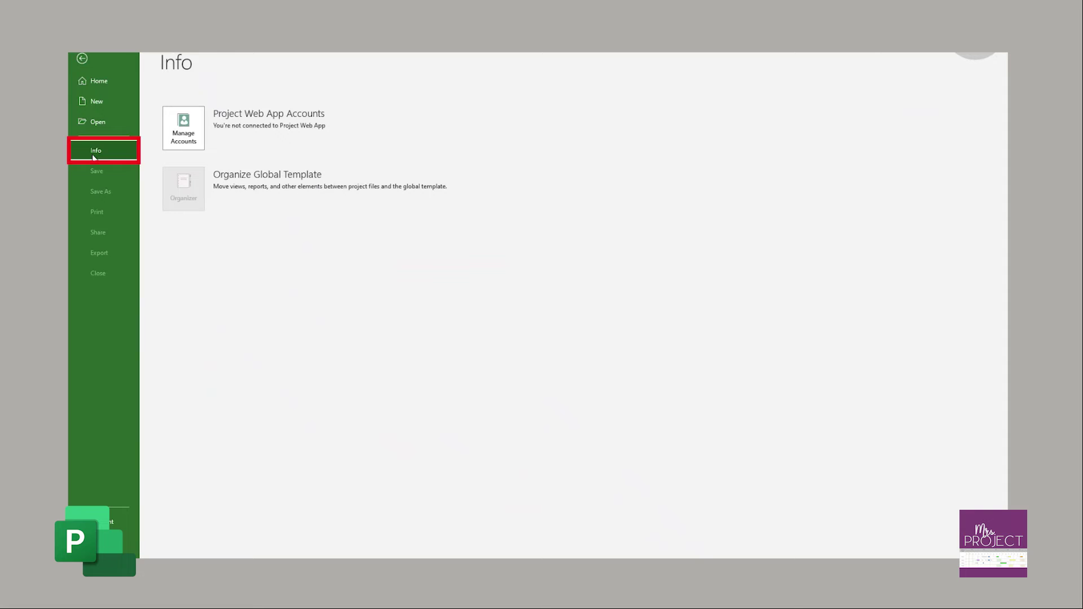
{"action": "left_click", "coordinate": [174, 137]}
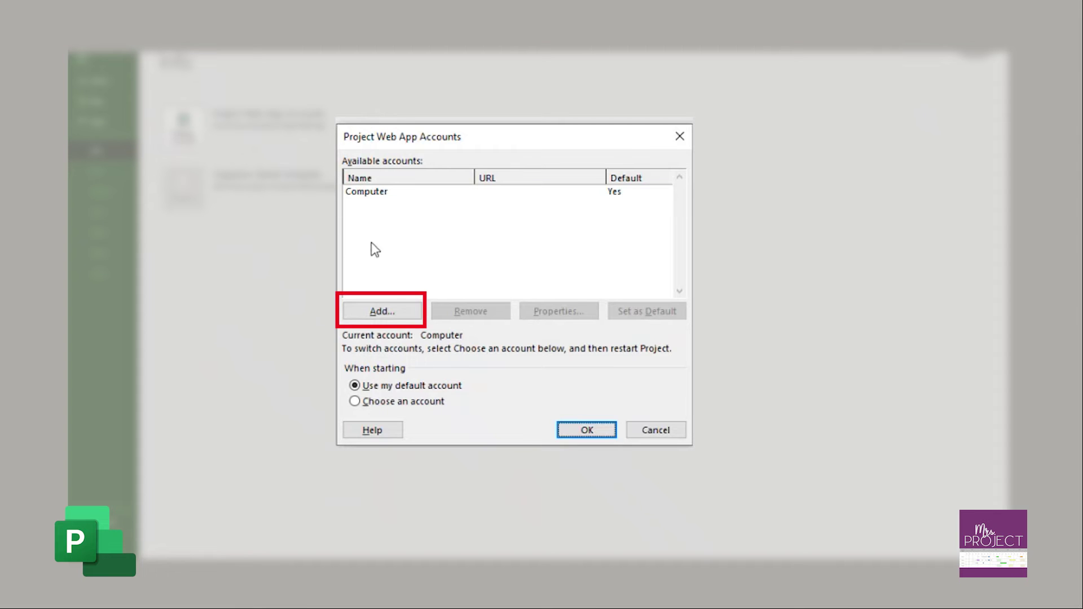
- Add a default 'Server2019' account using the pasted Project Web App server URL
{"action": "left_click", "coordinate": [389, 315]}
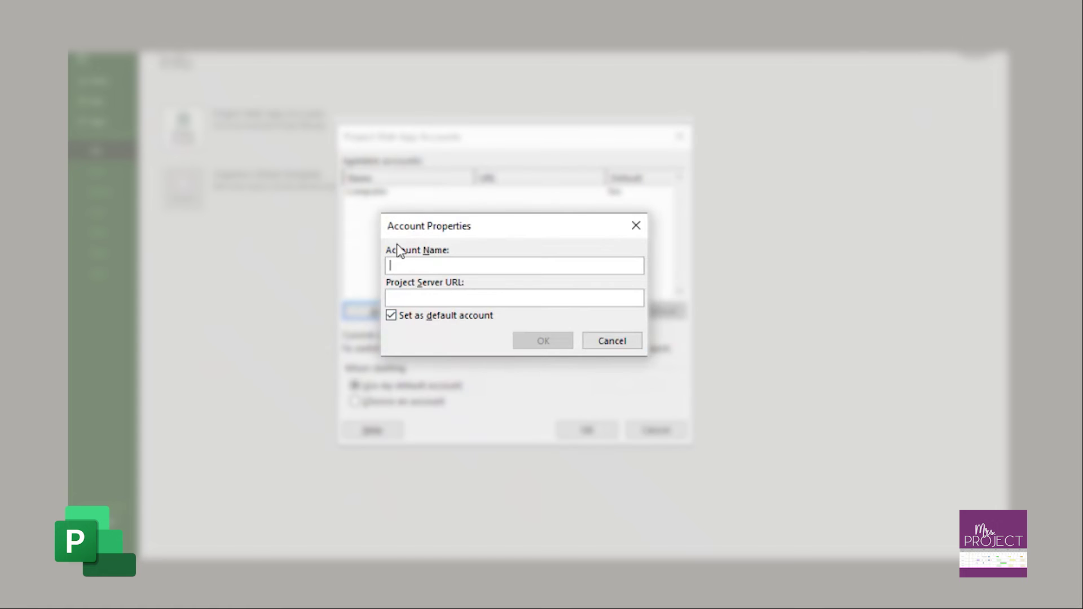
{"action": "left_click", "coordinate": [431, 299]}
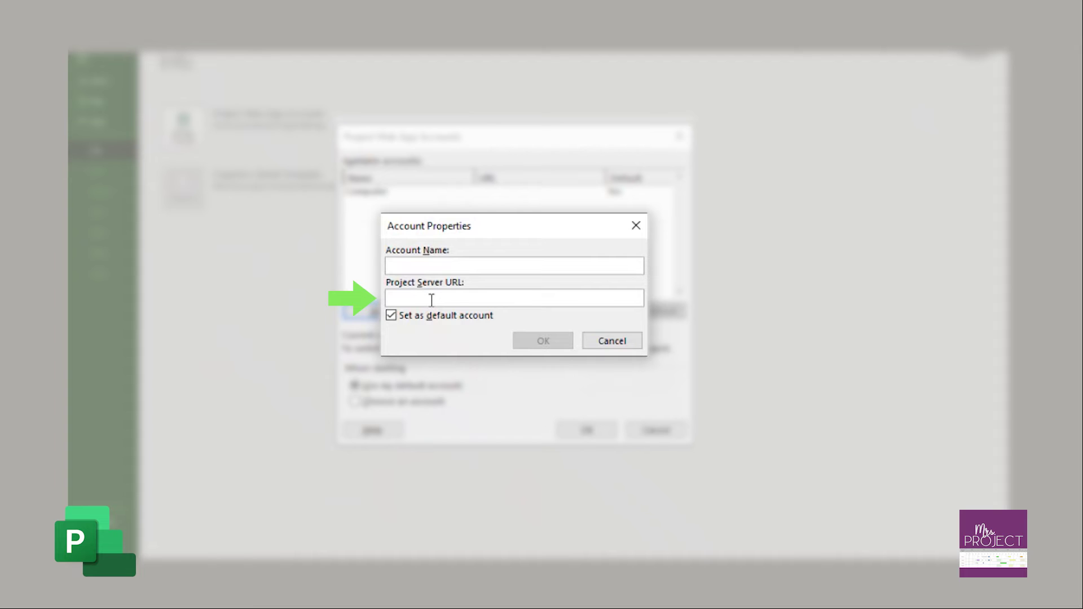
{"action": "key", "text": "ctrl+v"}
{"action": "left_click", "coordinate": [482, 267]}
{"action": "type", "text": "Proj"}
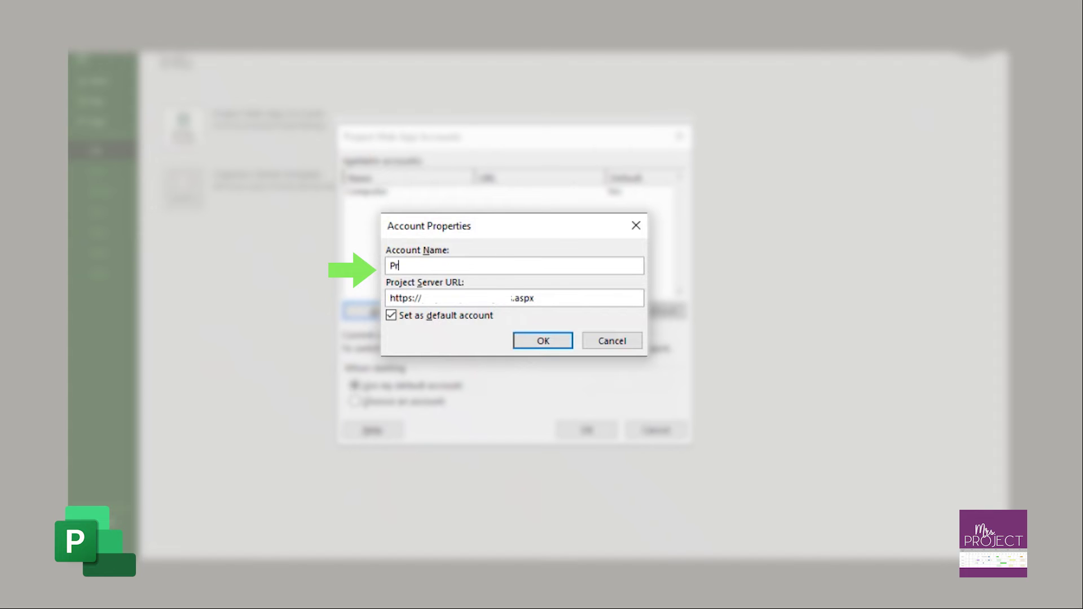
{"action": "key", "text": "BackSpace"}
{"action": "key", "text": "BackSpace"}
{"action": "key", "text": "BackSpace"}
{"action": "key", "text": "BackSpace"}
{"action": "type", "text": "Server2019"}
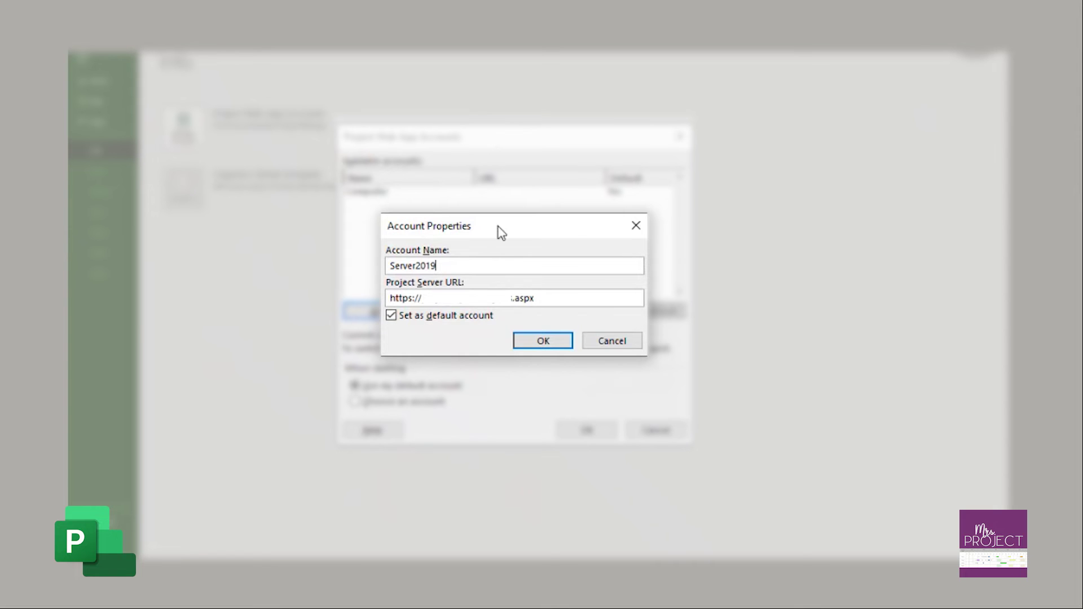
{"action": "left_click", "coordinate": [543, 340]}
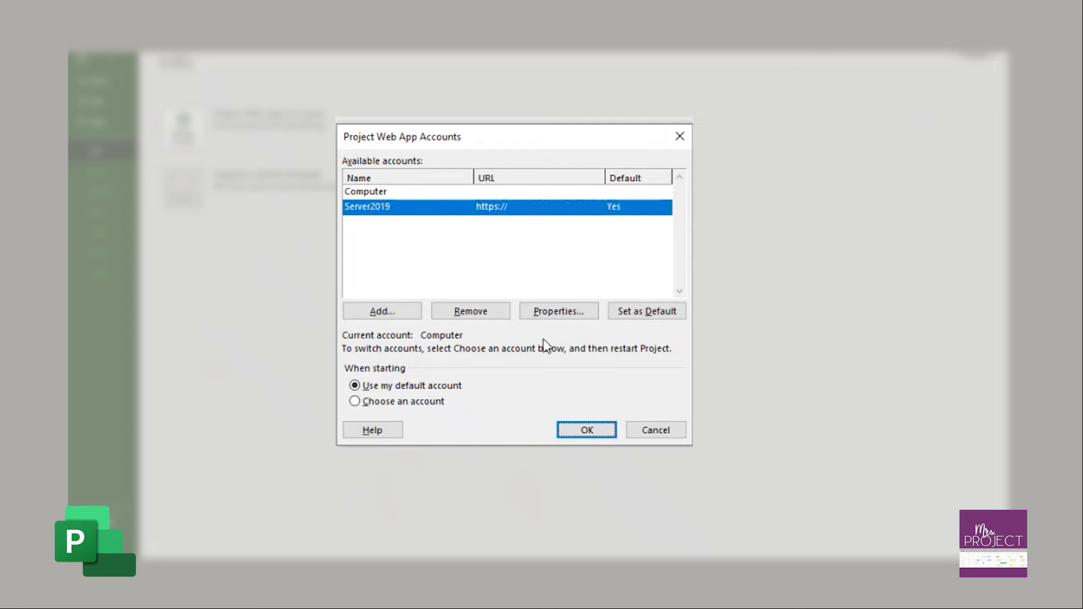
- Add a non-default 'Server 2019 dev' account with the dev site's URL copied from the browser
{"action": "left_click", "coordinate": [398, 313]}
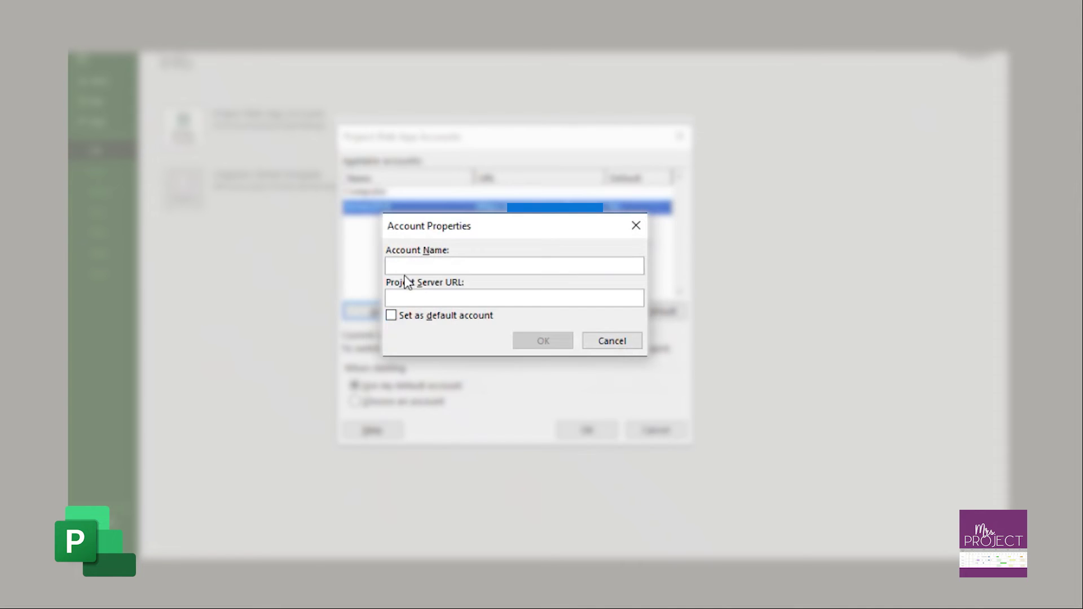
{"action": "type", "text": "Server 2019 dev"}
{"action": "left_click", "coordinate": [425, 299]}
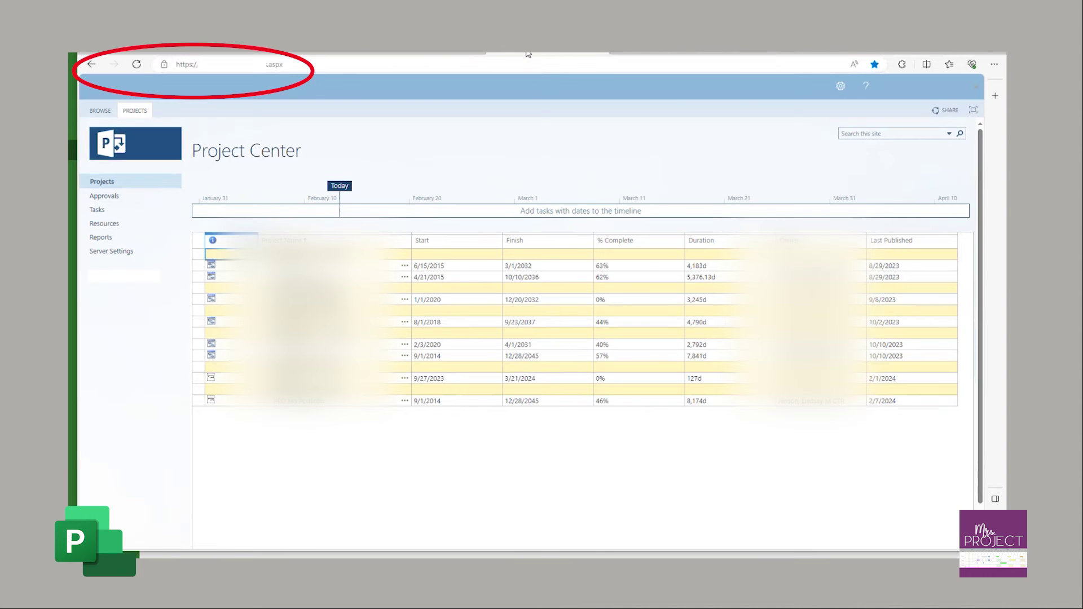
{"action": "left_click", "coordinate": [525, 67]}
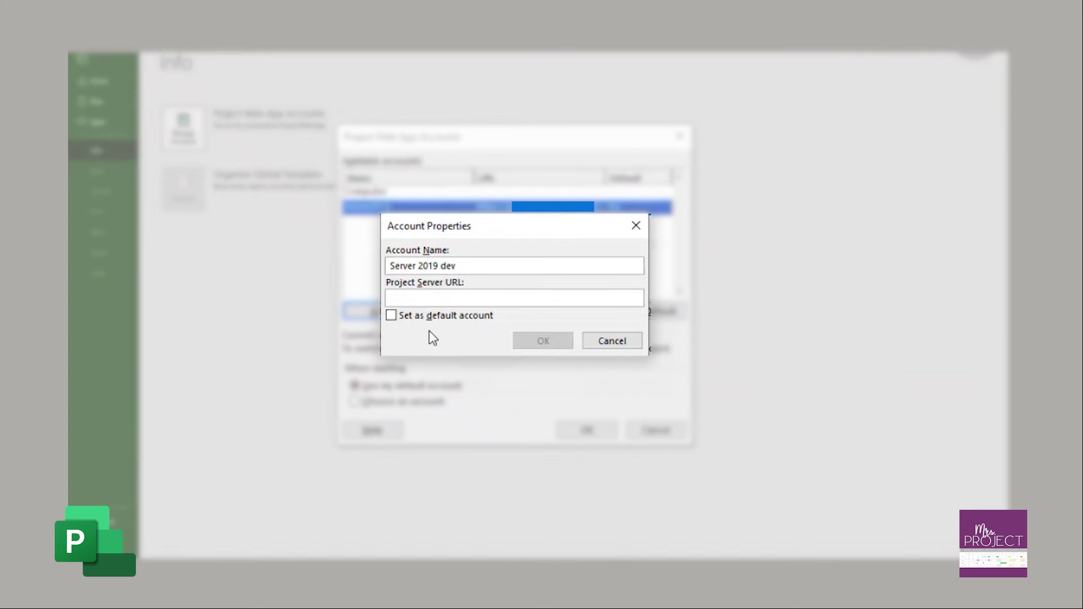
{"action": "left_click", "coordinate": [430, 293]}
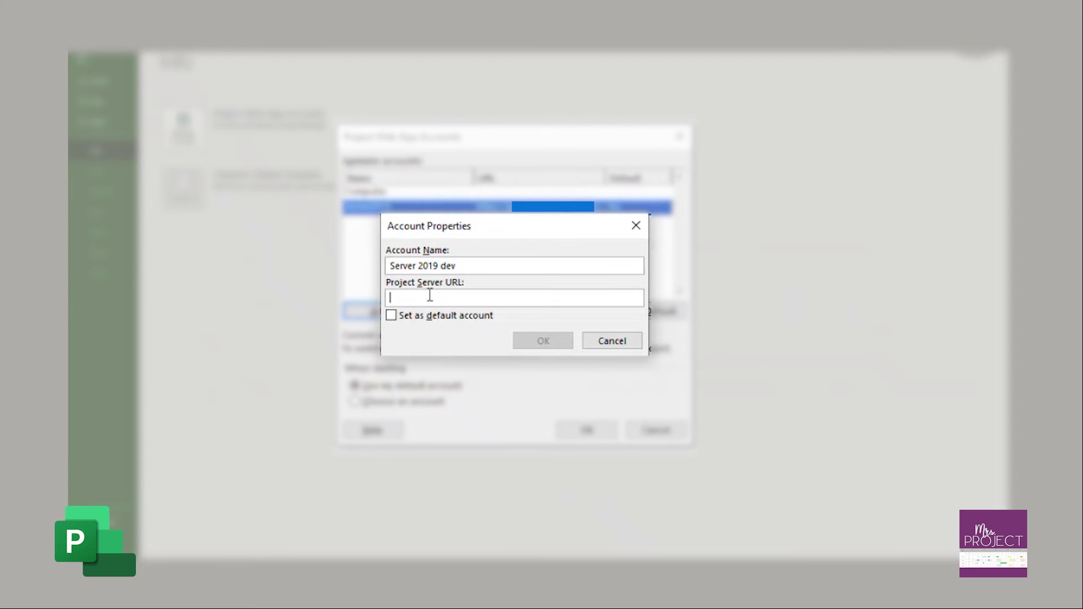
{"action": "key", "text": "ctrl+v"}
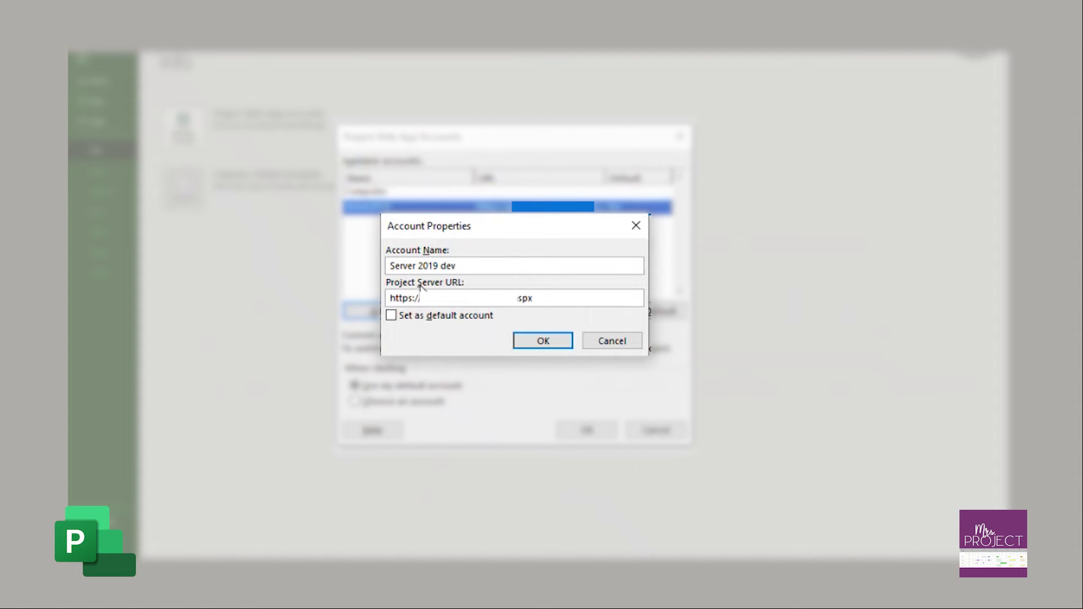
{"action": "left_click", "coordinate": [520, 341]}
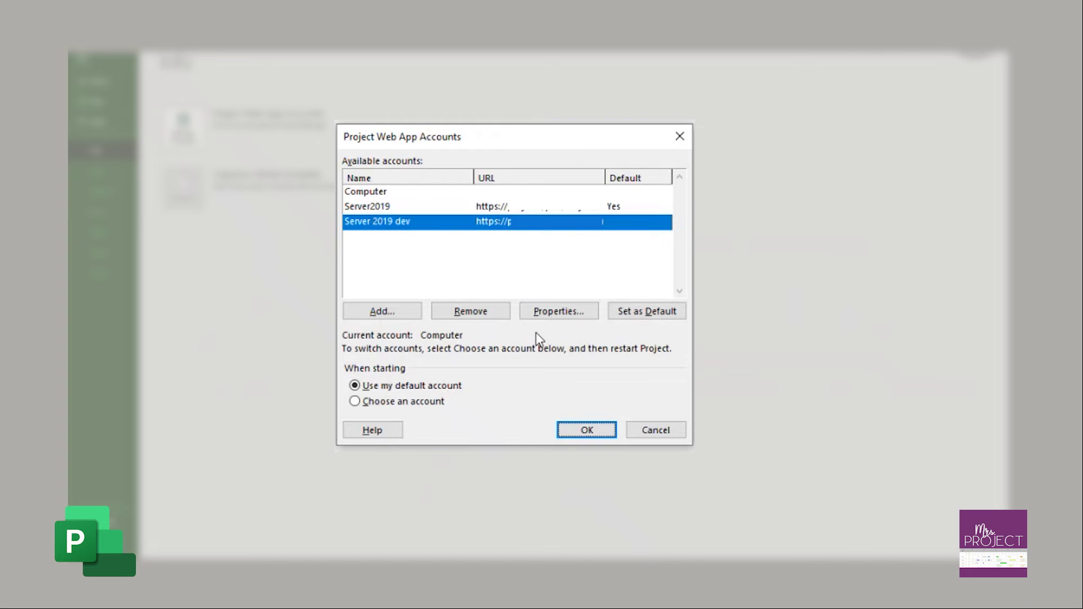
- Set Project to let you choose an account when starting, then close the accounts list
{"action": "left_click", "coordinate": [423, 400]}
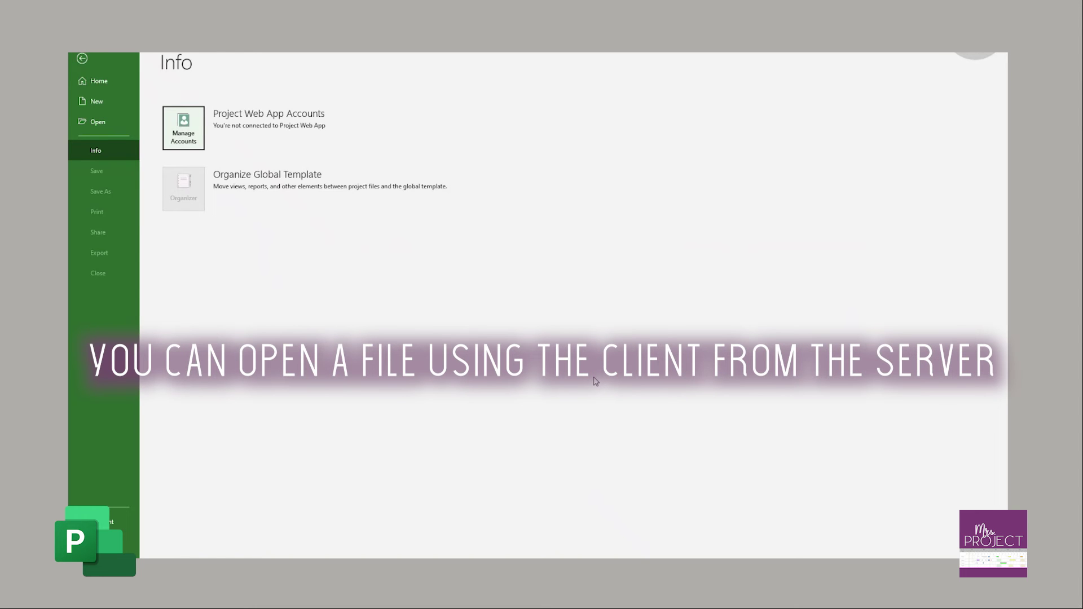
- Log in to the project server with the Server2019 profile to reach the start screen
{"action": "left_click", "coordinate": [79, 122]}
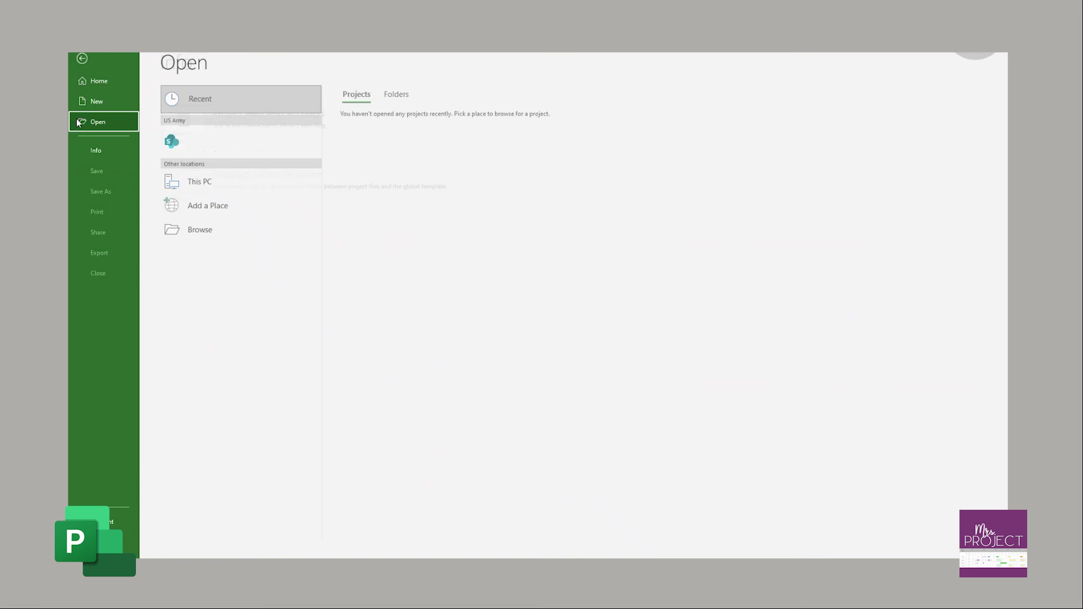
{"action": "left_click", "coordinate": [87, 55]}
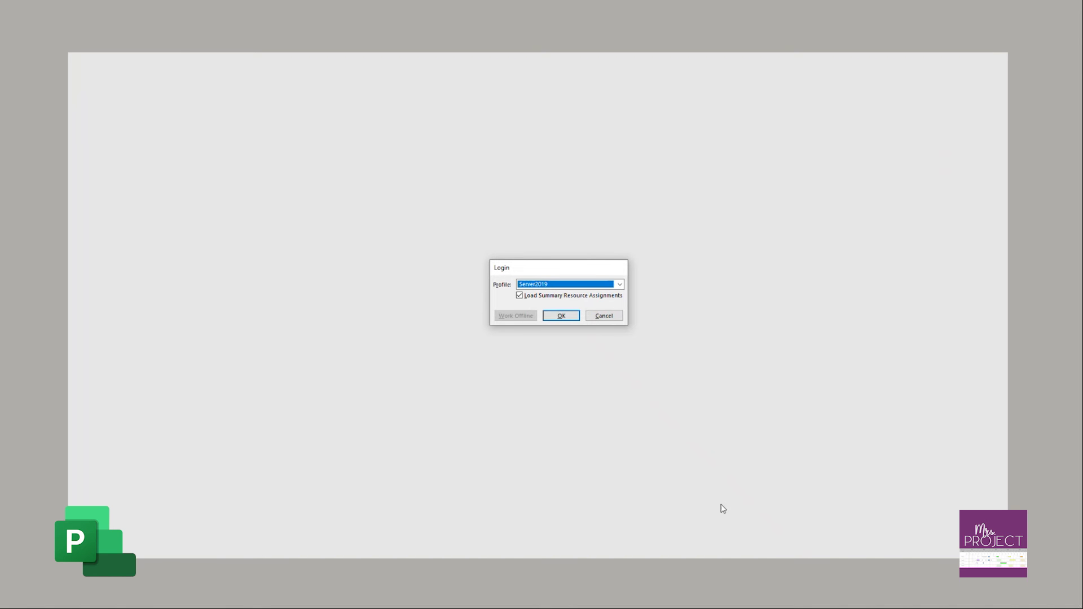
{"action": "left_click", "coordinate": [624, 287]}
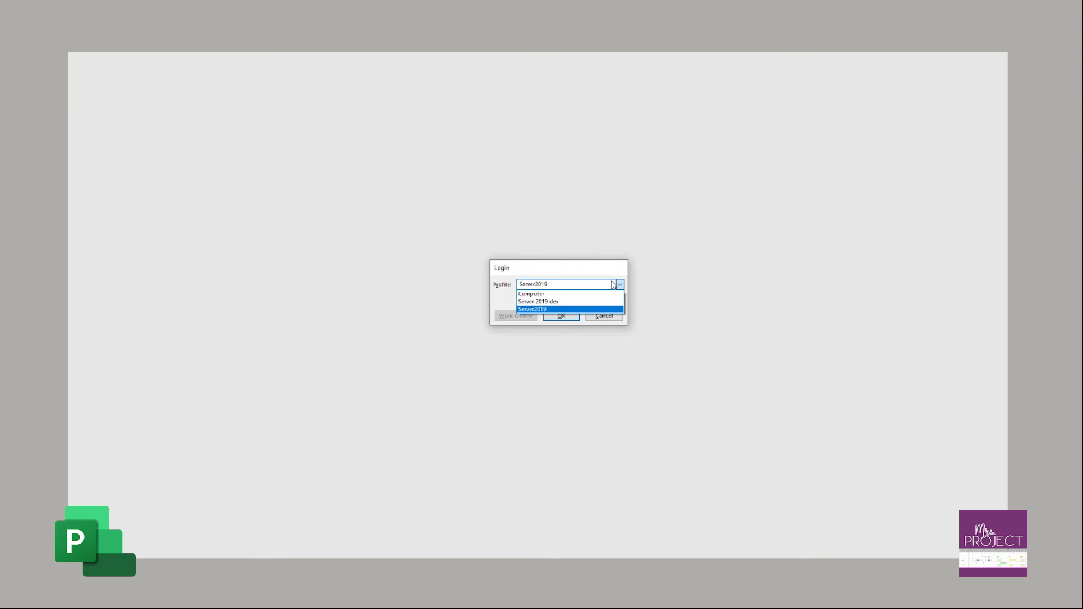
{"action": "left_click", "coordinate": [564, 310]}
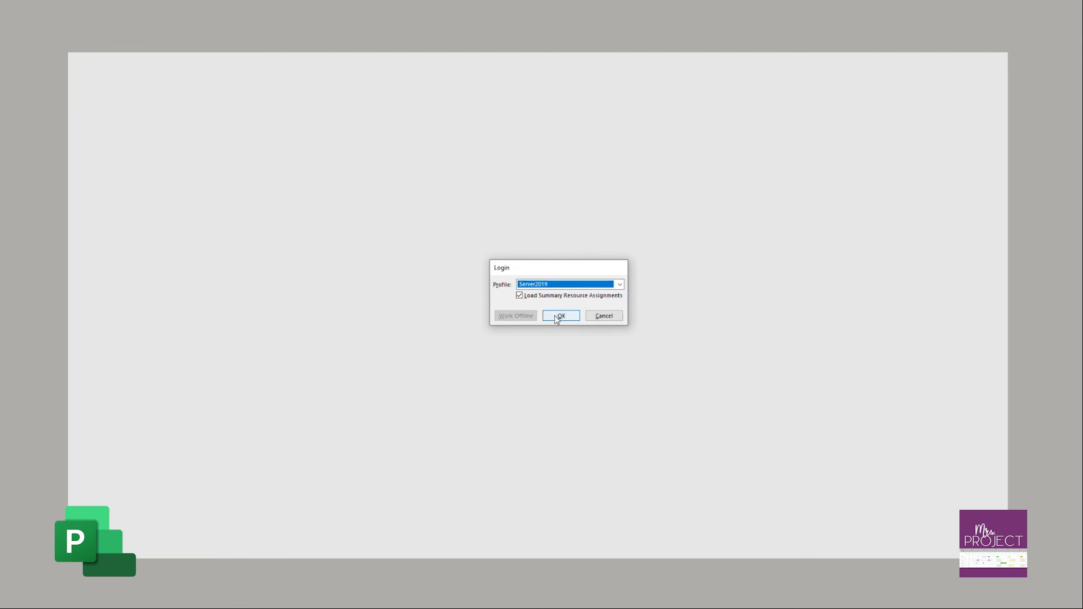
{"action": "left_click", "coordinate": [556, 316]}
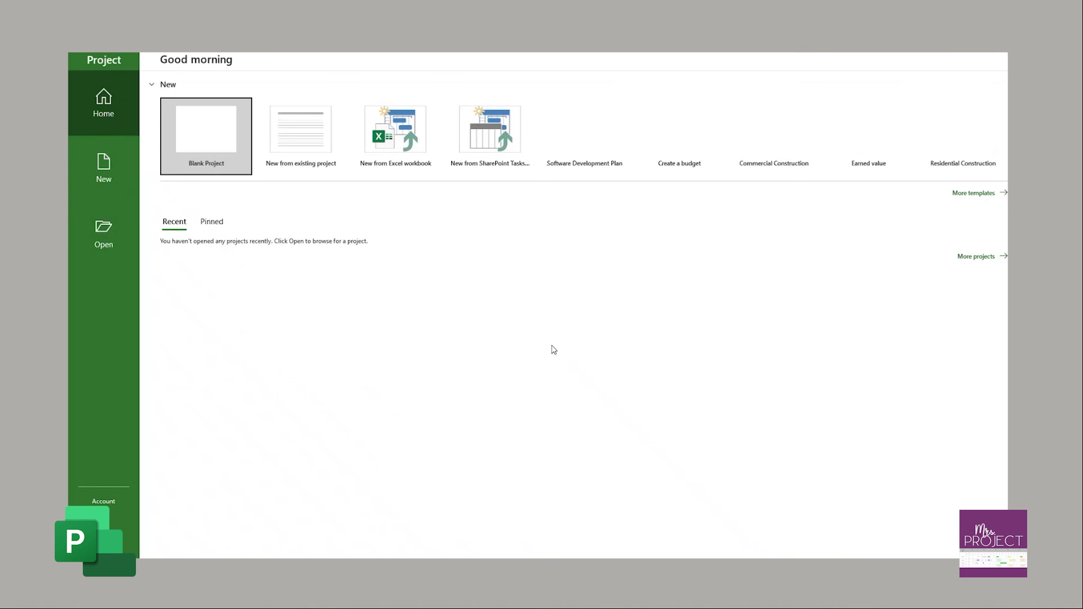
- Browse the enterprise projects of the Server2019 Project Web App location
{"action": "left_click", "coordinate": [113, 226]}
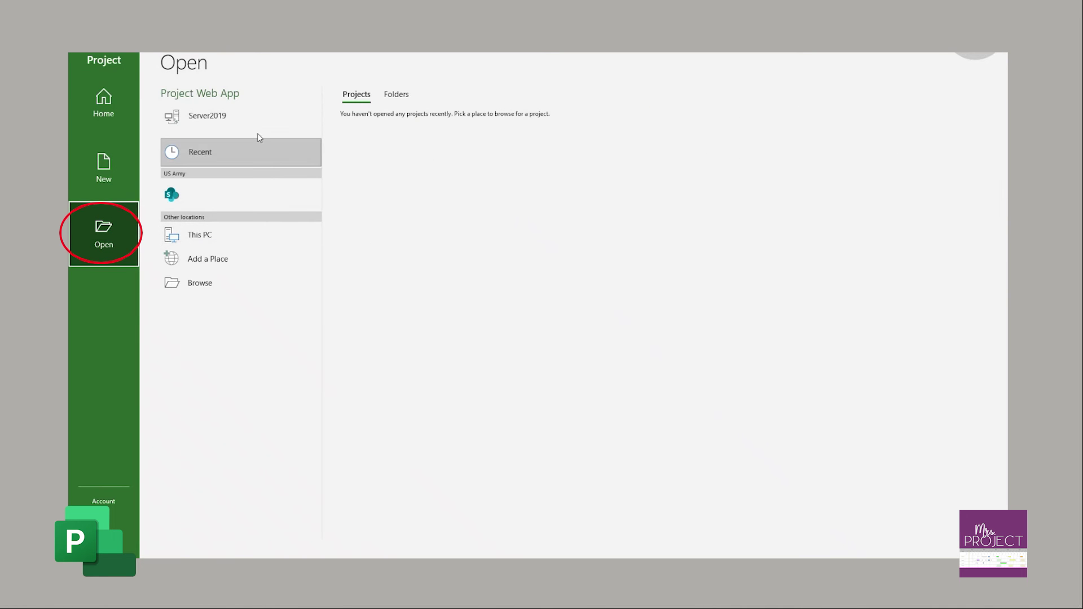
{"action": "left_click", "coordinate": [230, 118]}
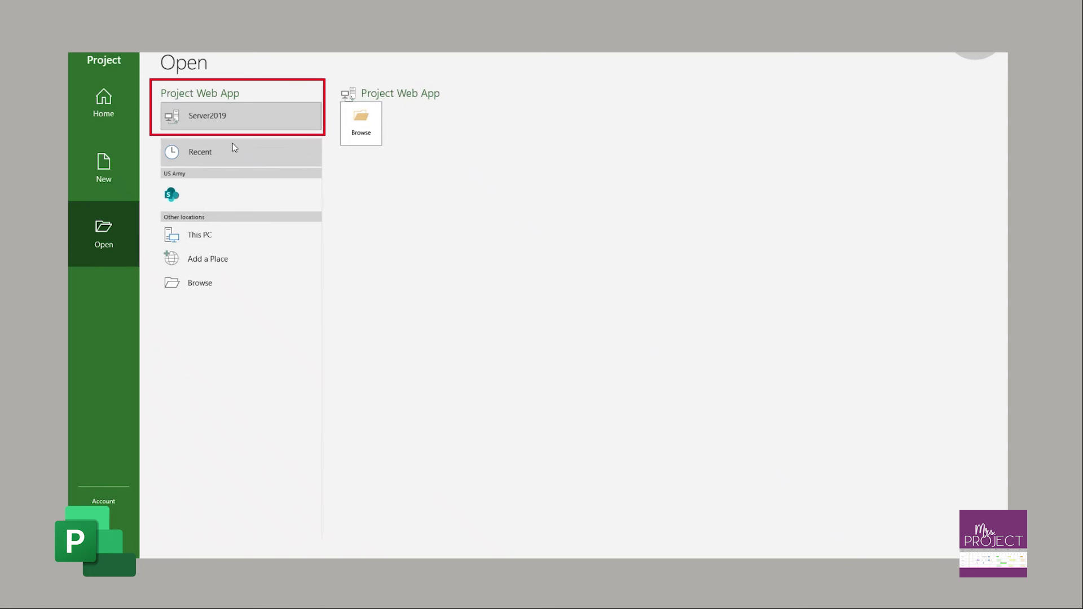
{"action": "left_click", "coordinate": [233, 145]}
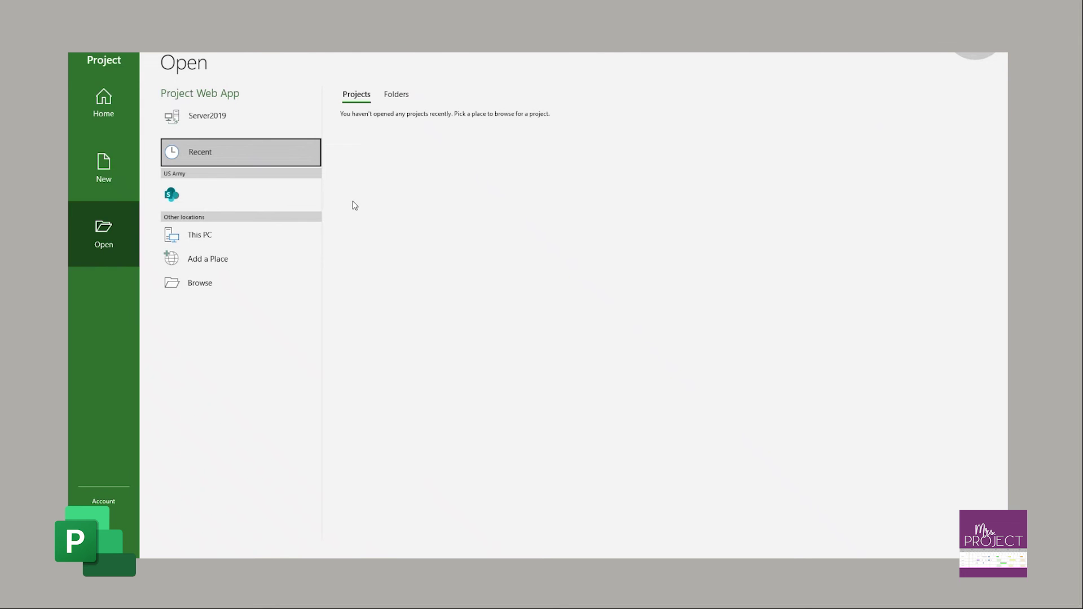
{"action": "left_click", "coordinate": [222, 117]}
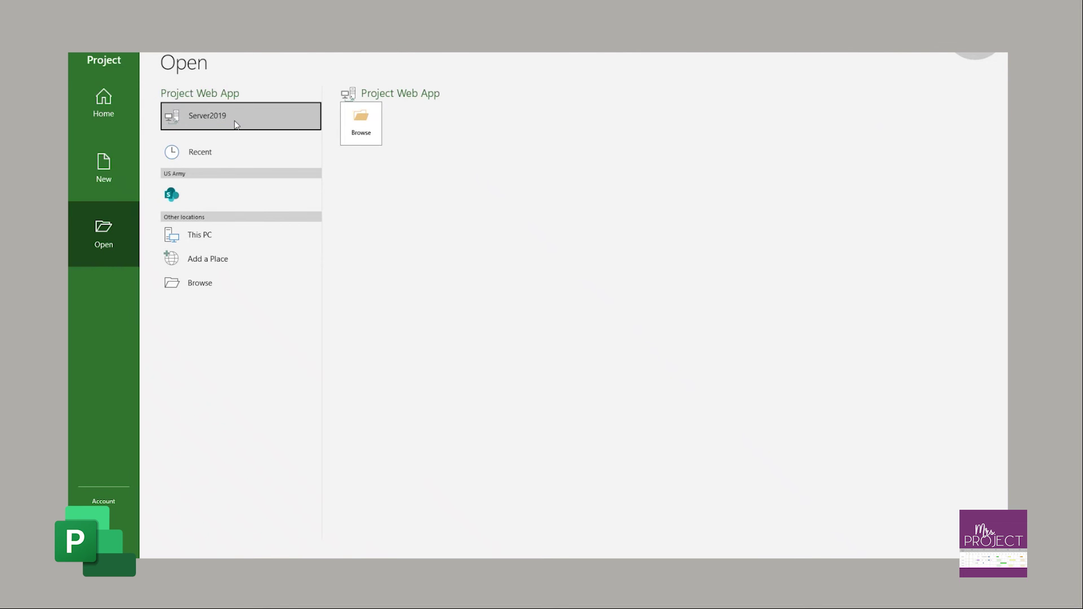
{"action": "left_click", "coordinate": [366, 135]}
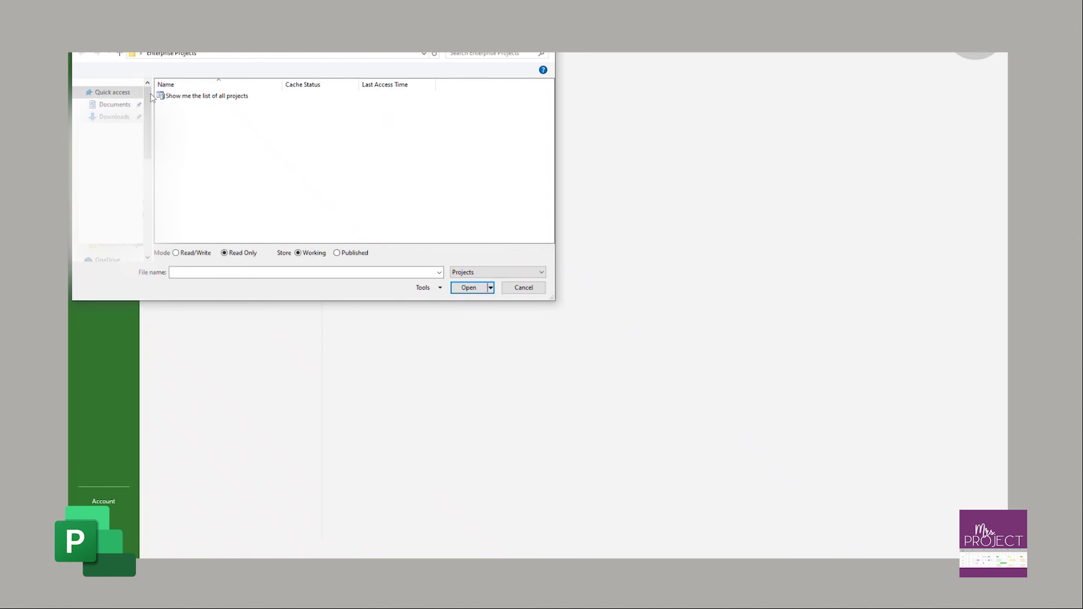
- From the list of all server projects, open the one modified 2/9/24 8:23 AM
{"action": "double_click", "coordinate": [199, 98]}
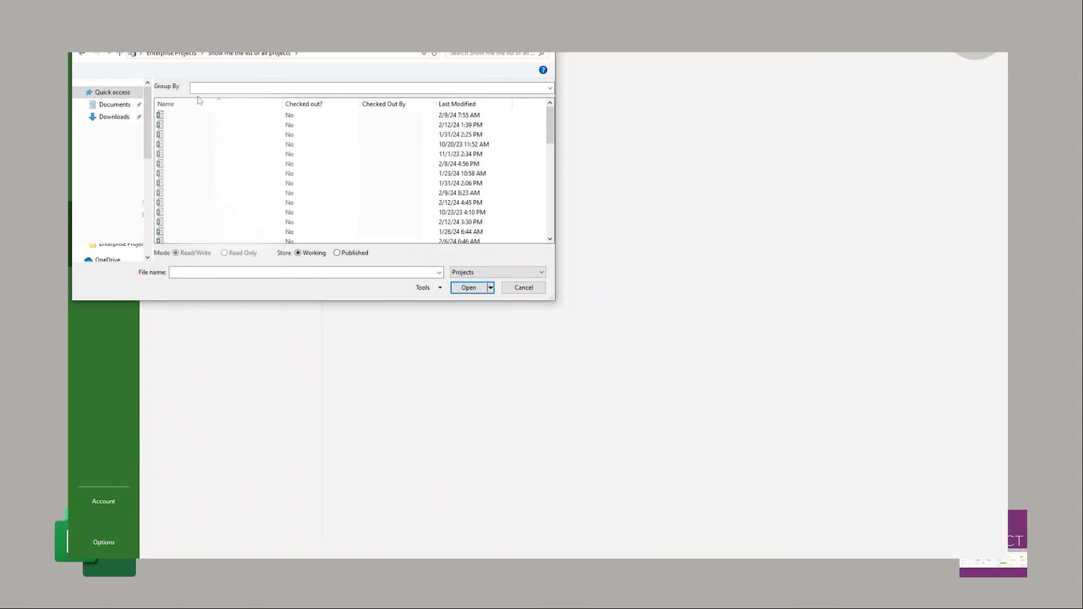
{"action": "scroll", "coordinate": [199, 100], "scroll_direction": "down", "scroll_amount": 10}
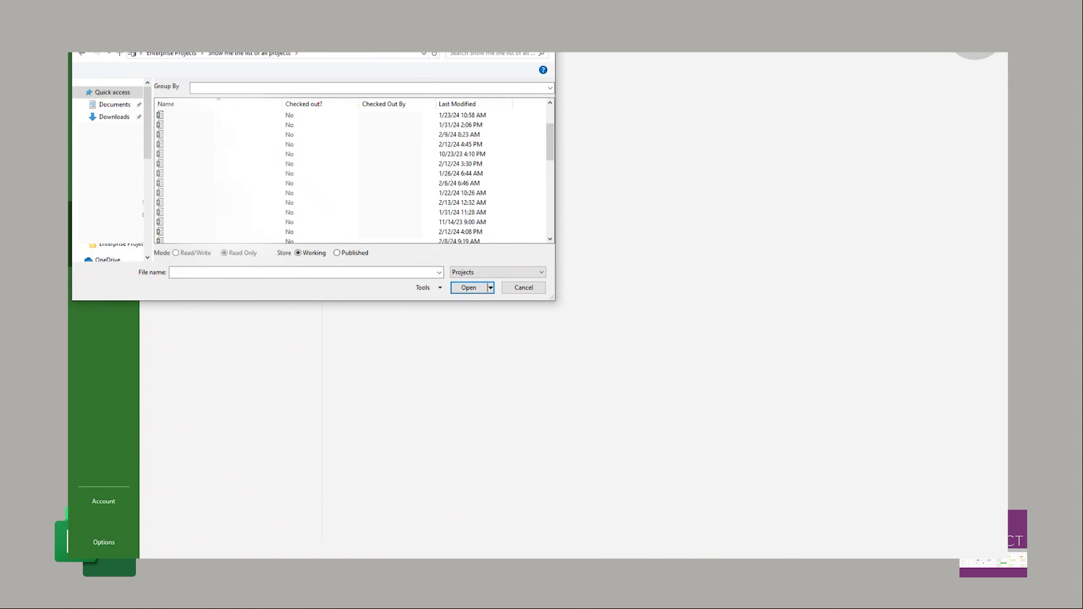
{"action": "scroll", "coordinate": [232, 102], "scroll_direction": "down", "scroll_amount": 1}
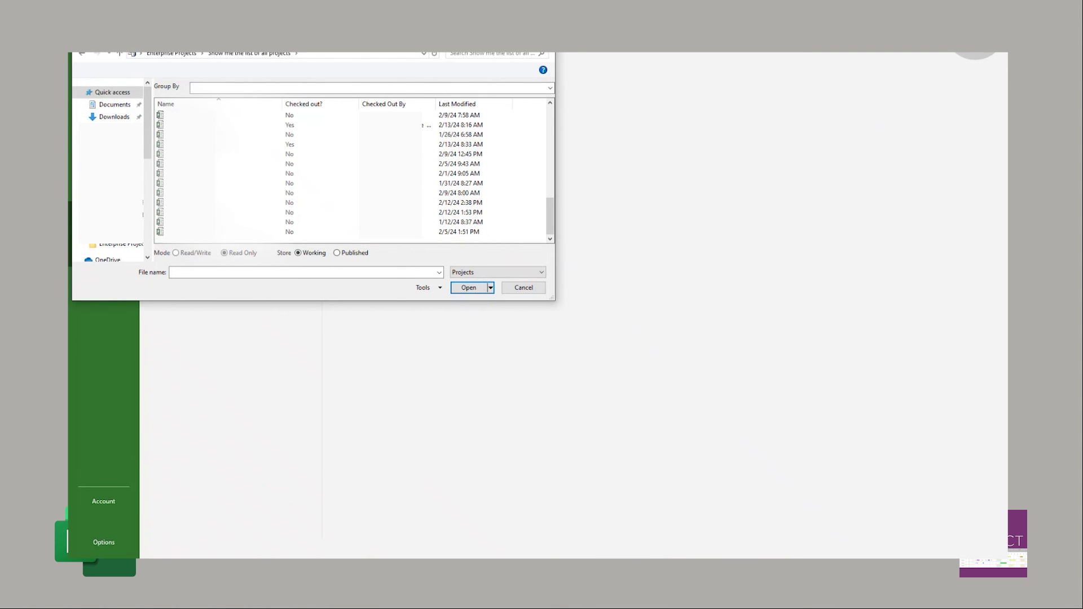
{"action": "scroll", "coordinate": [349, 175], "scroll_direction": "up", "scroll_amount": 10}
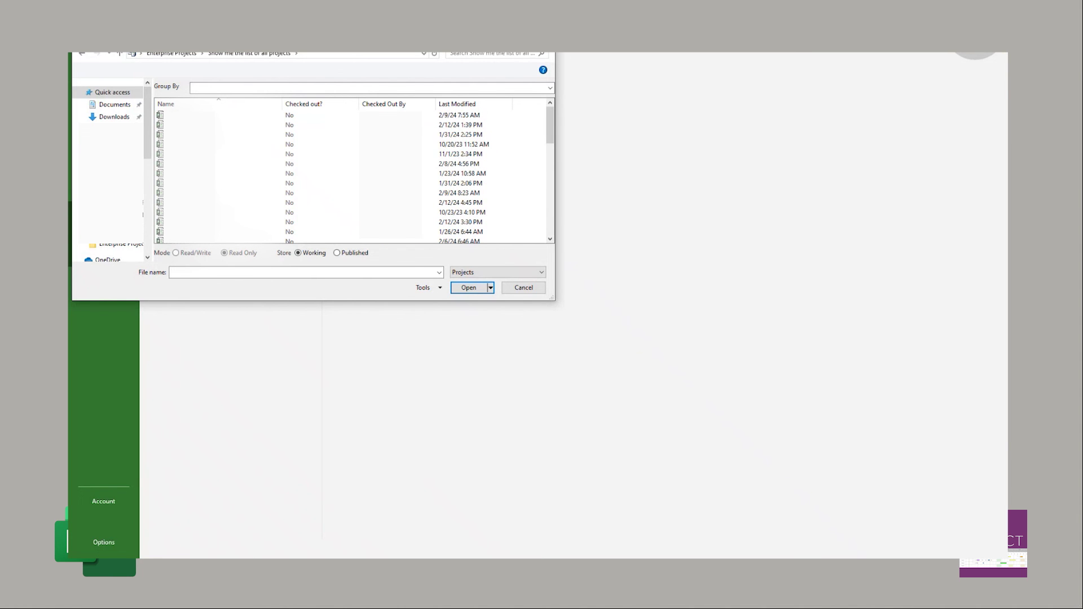
{"action": "left_click", "coordinate": [279, 192]}
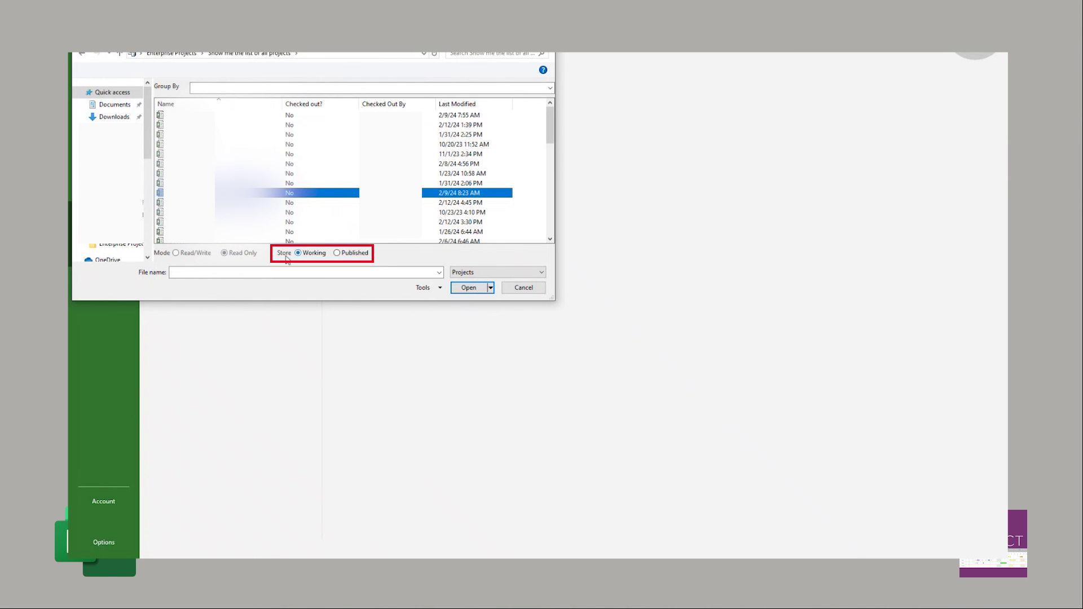
{"action": "left_click", "coordinate": [474, 286]}
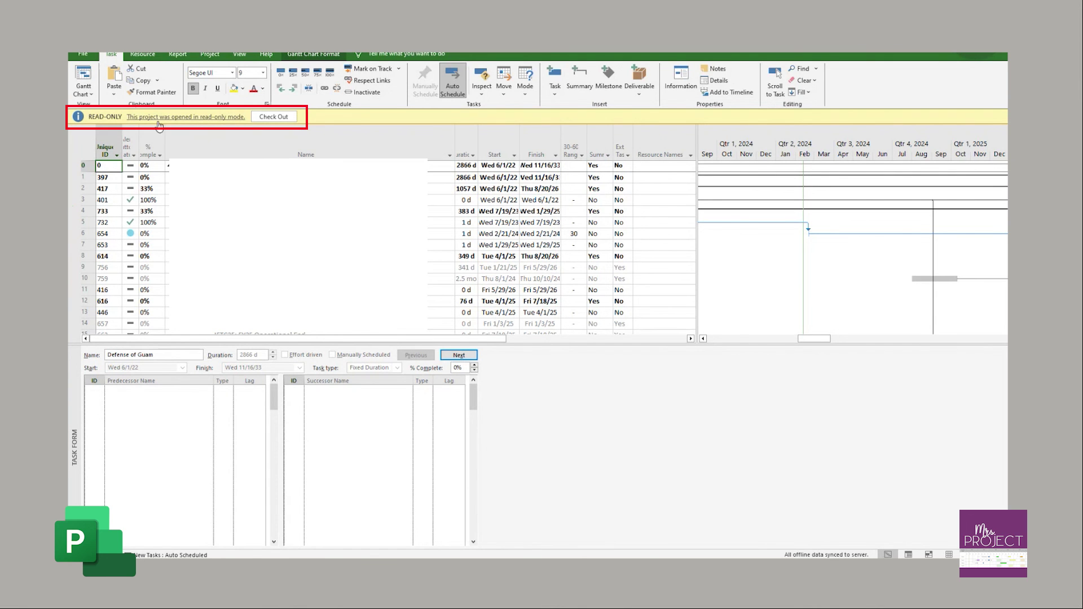
- Check out the project, then close it and check it back in to the server
{"action": "left_click", "coordinate": [275, 118]}
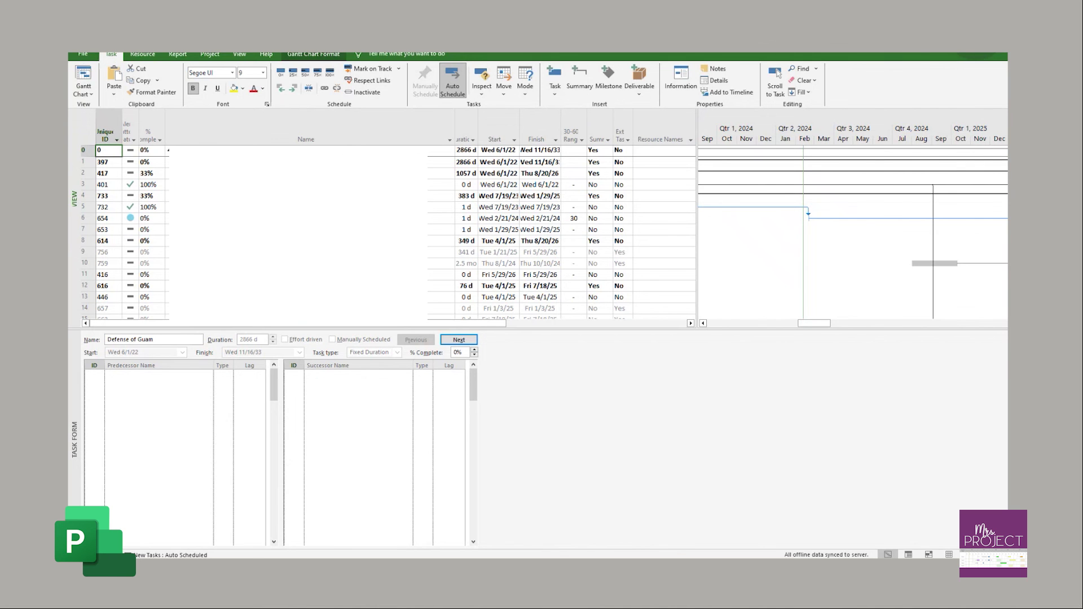
{"action": "left_click", "coordinate": [82, 55]}
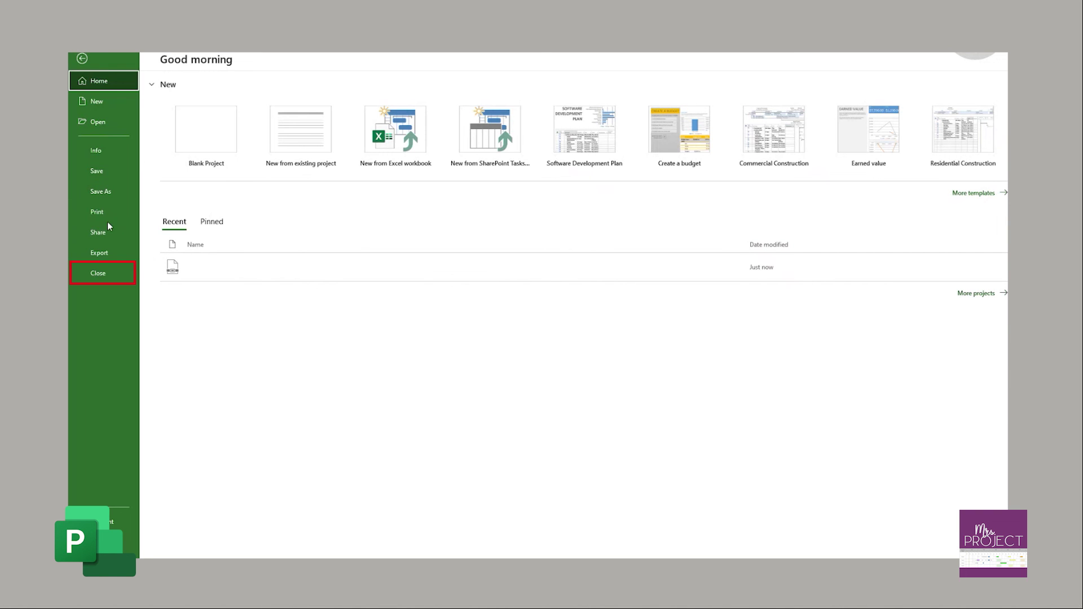
{"action": "left_click", "coordinate": [101, 275]}
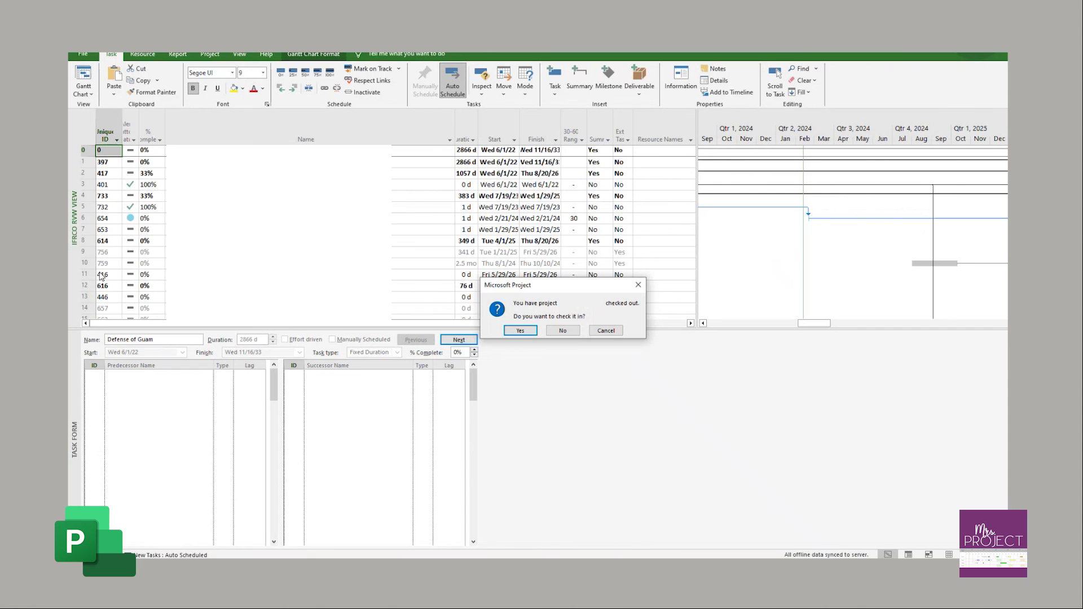
{"action": "left_click", "coordinate": [520, 331]}
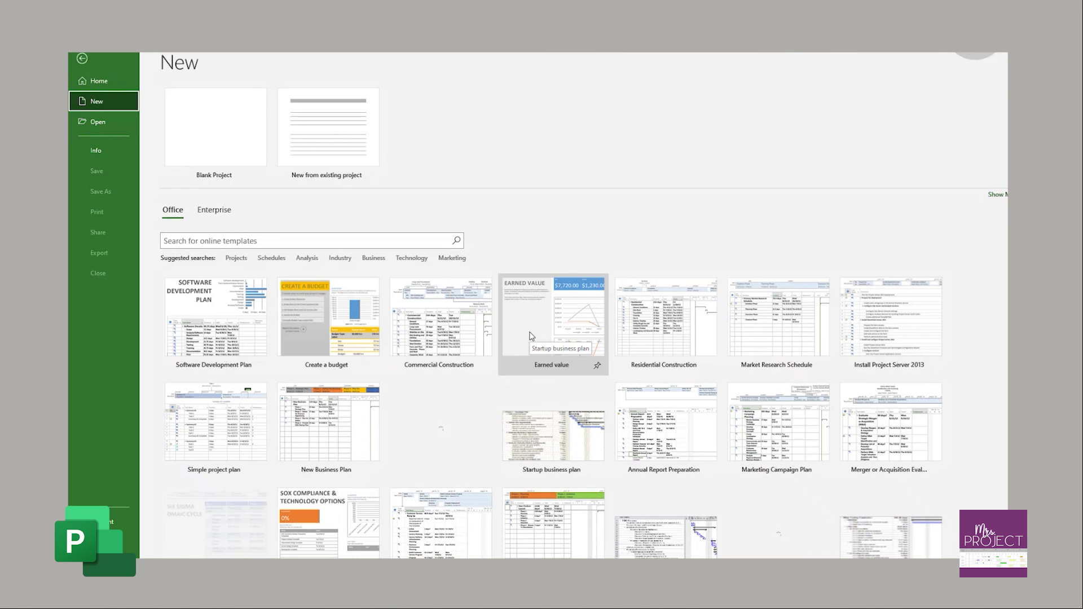
- Confirm the project shows Checkin Pending in the Server2019 project browser, then cancel
{"action": "left_click", "coordinate": [92, 122]}
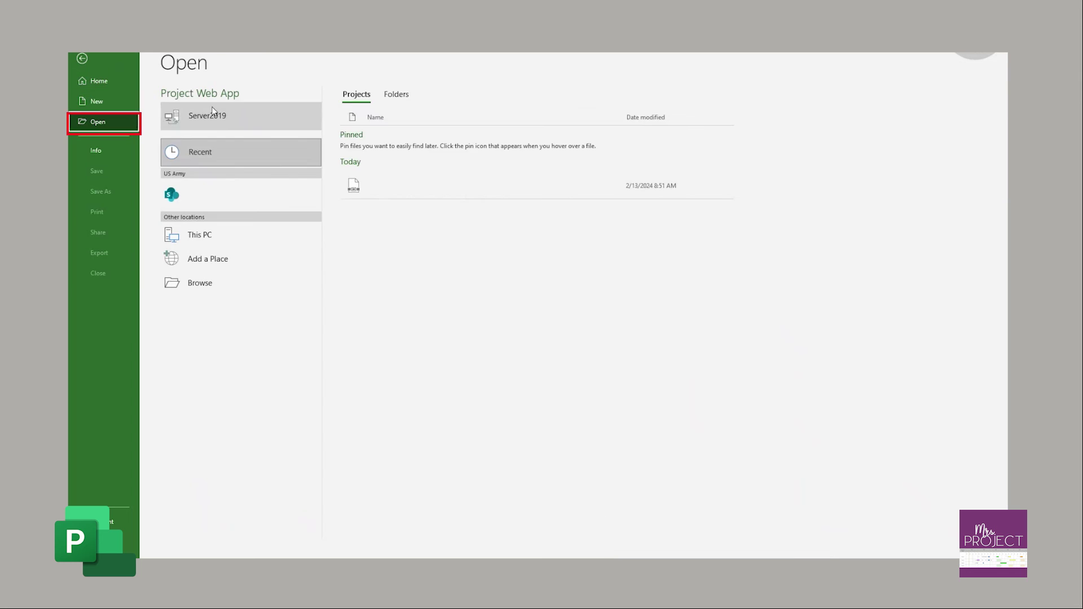
{"action": "left_click", "coordinate": [212, 113]}
{"action": "left_click", "coordinate": [360, 119]}
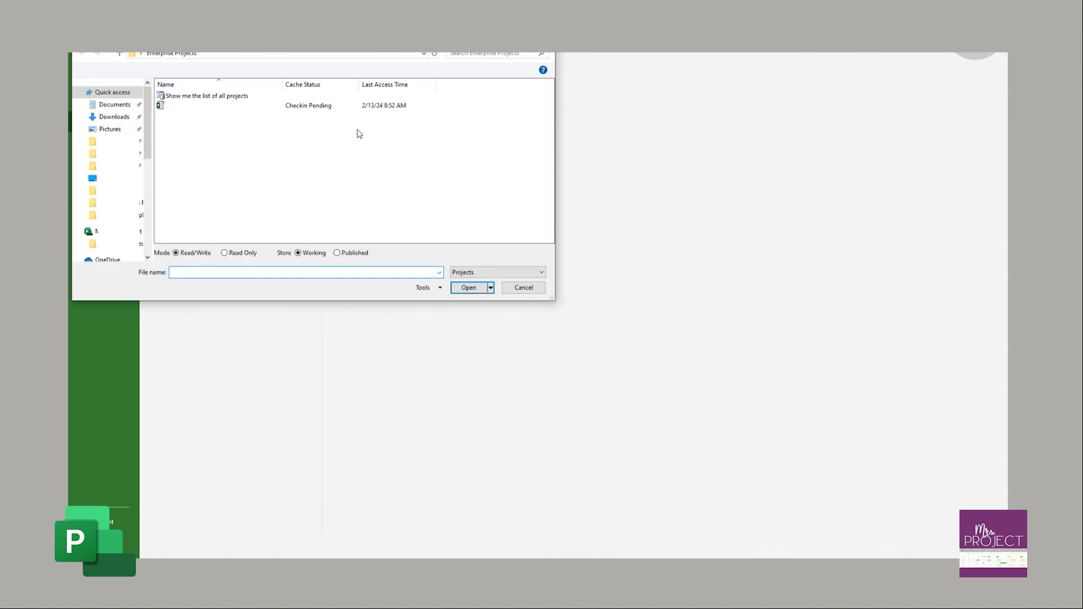
{"action": "left_click", "coordinate": [164, 107]}
{"action": "left_click", "coordinate": [532, 287]}
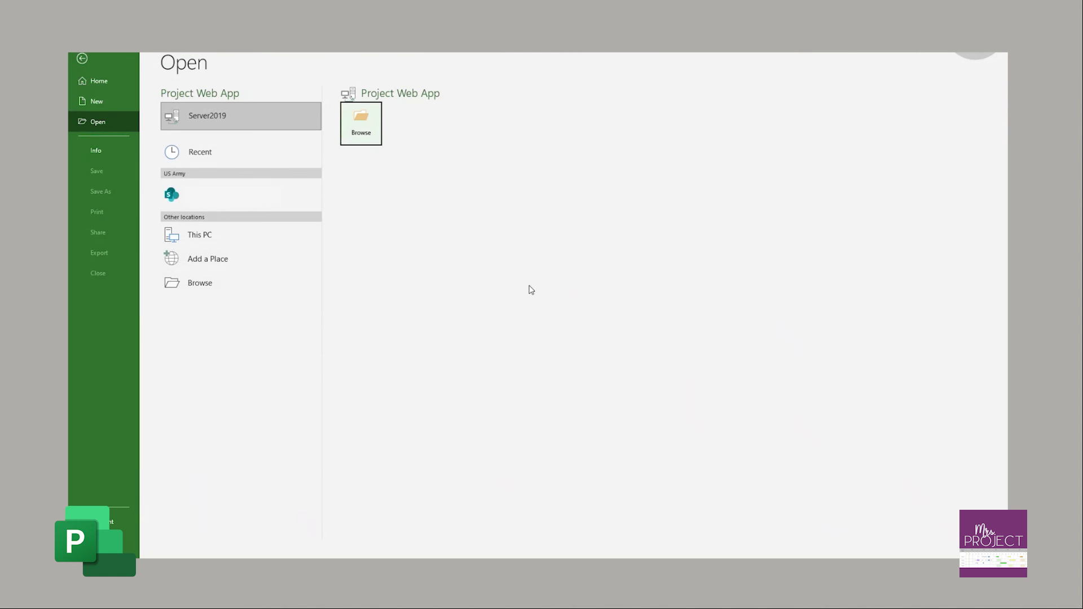